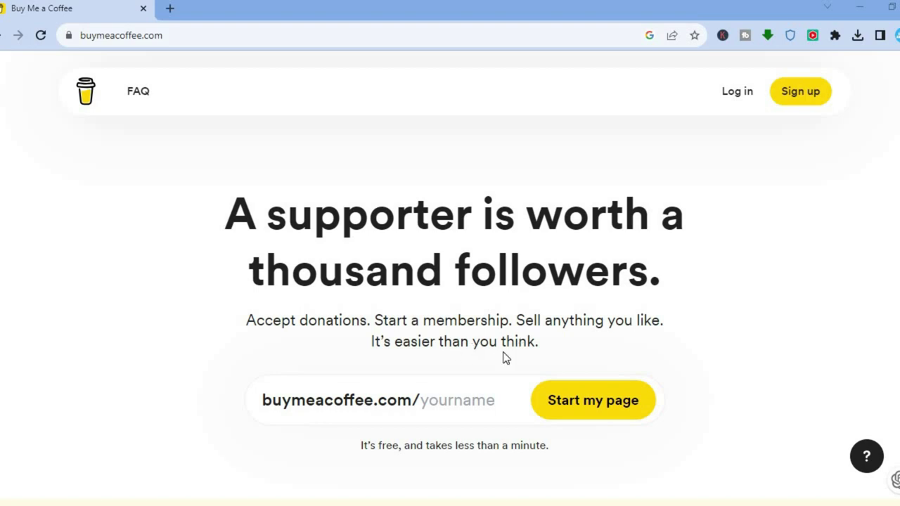
# - Claim the page name 'simplyanswers' and start creating the page
pyautogui.click(436, 404)
pyautogui.write('sim')
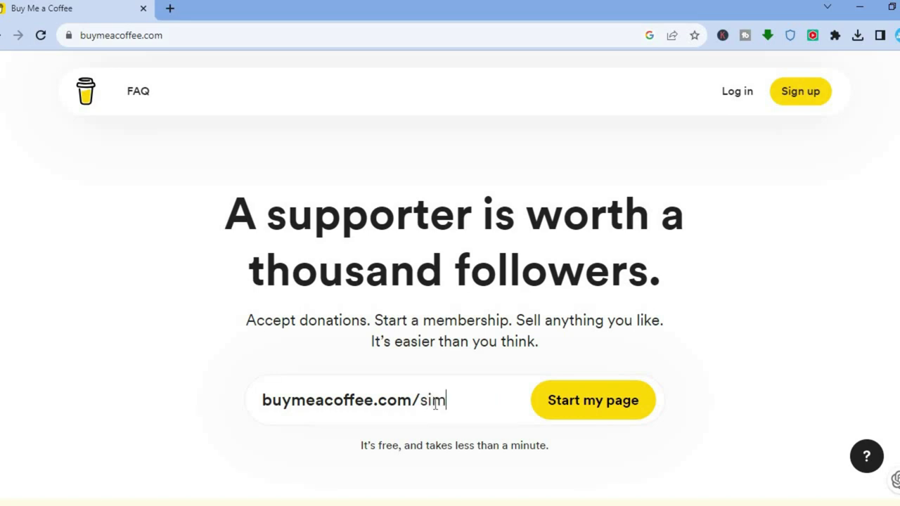
pyautogui.write('plyanswers')
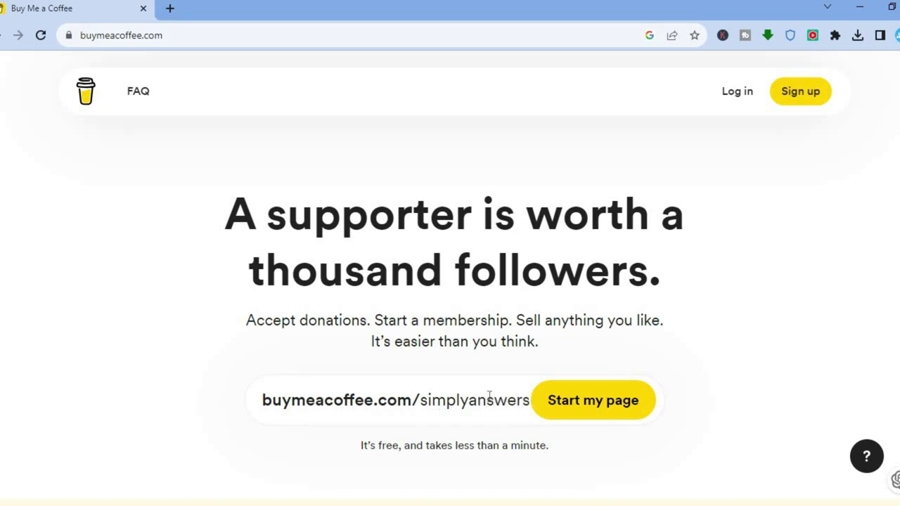
pyautogui.click(567, 401)
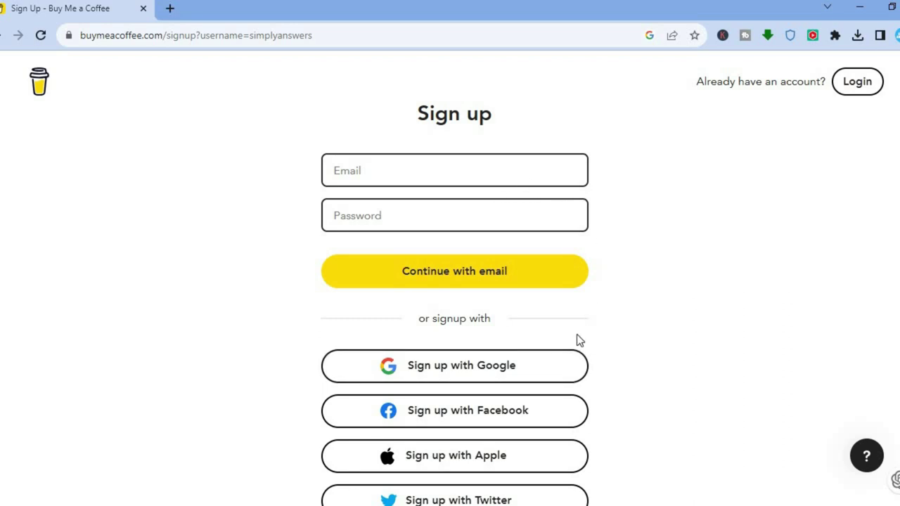
# - Sign up for the new page with a Google account
pyautogui.click(503, 362)
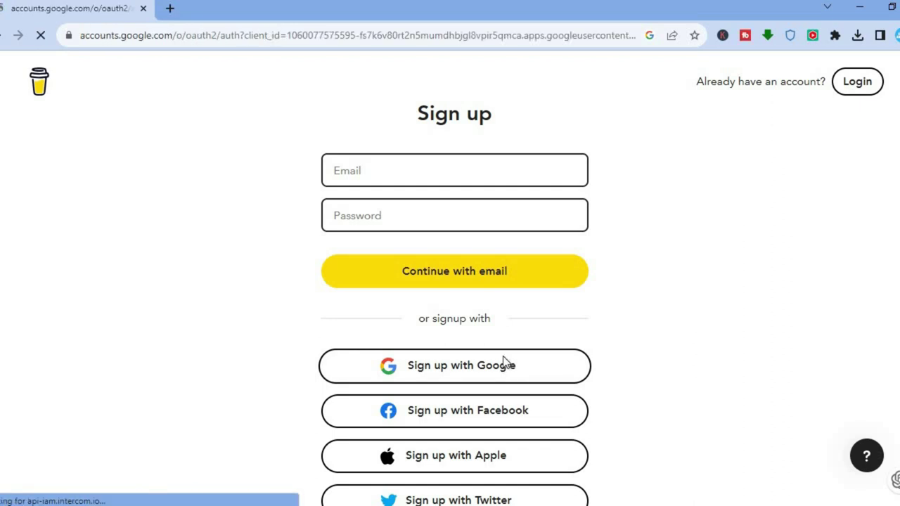
pyautogui.scroll(-1, 454, 282)
pyautogui.scroll(4, 454, 282)
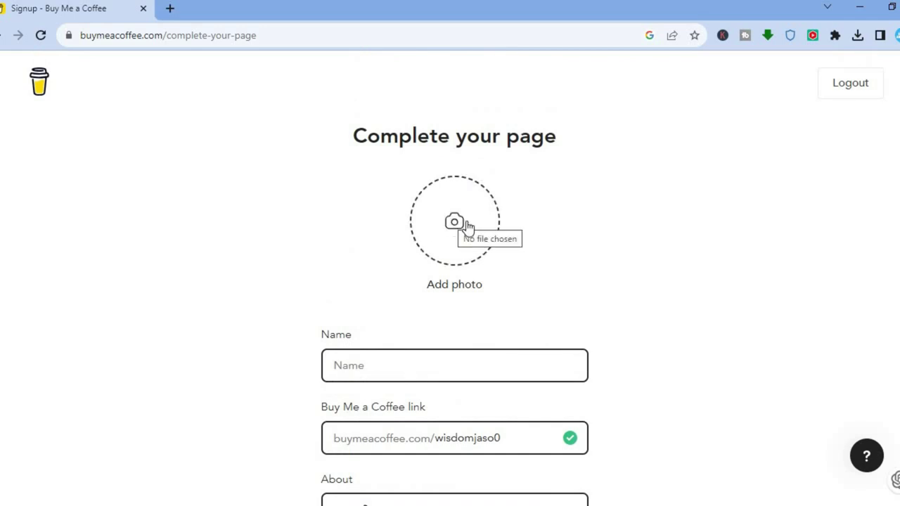
pyautogui.scroll(-1, 689, 312)
pyautogui.scroll(-1, 405, 289)
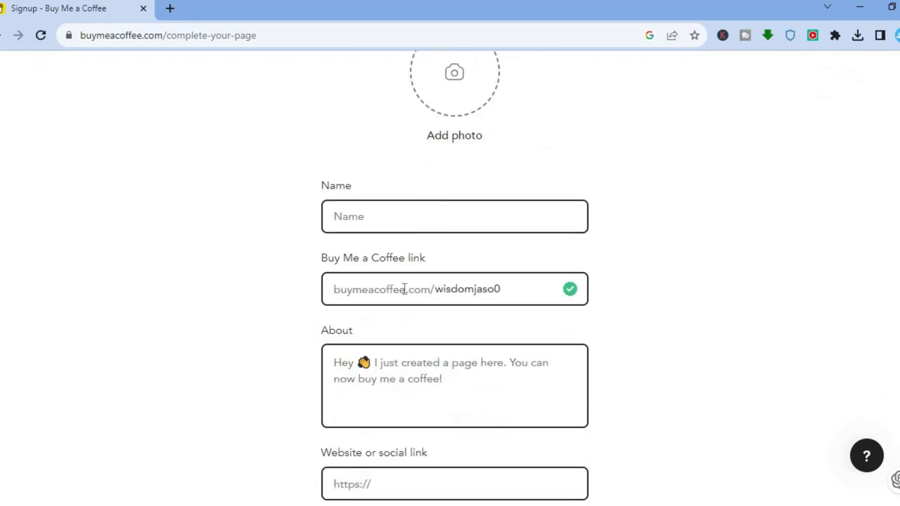
# - Autofill the creator's name on the Complete your page form and try continuing
pyautogui.click(391, 211)
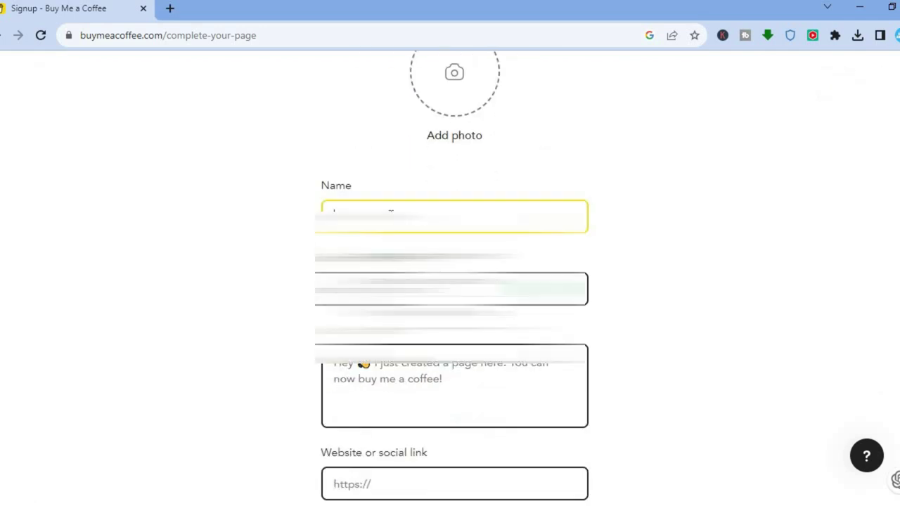
pyautogui.click(421, 312)
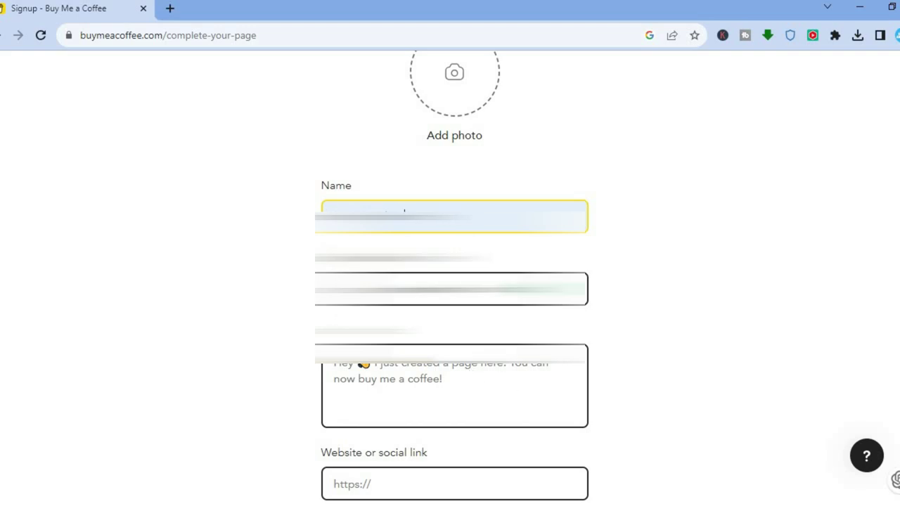
pyautogui.scroll(-2, 587, 370)
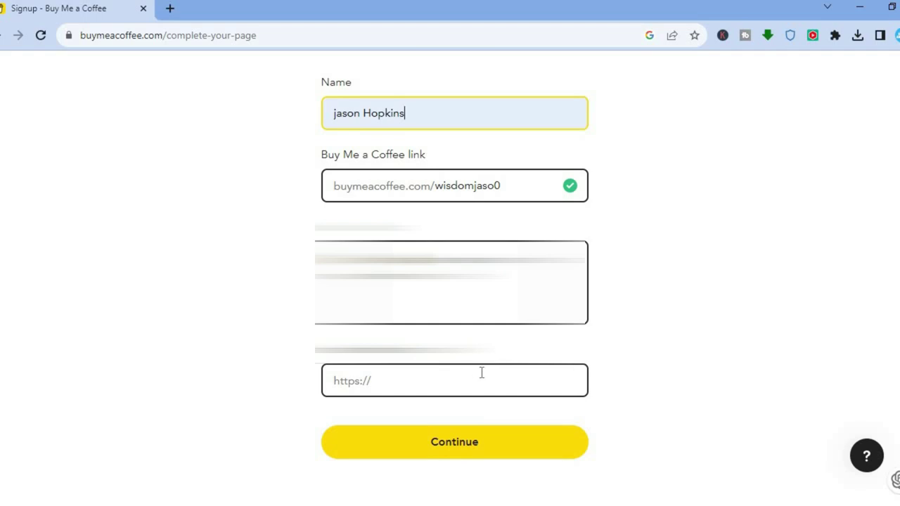
pyautogui.click(477, 463)
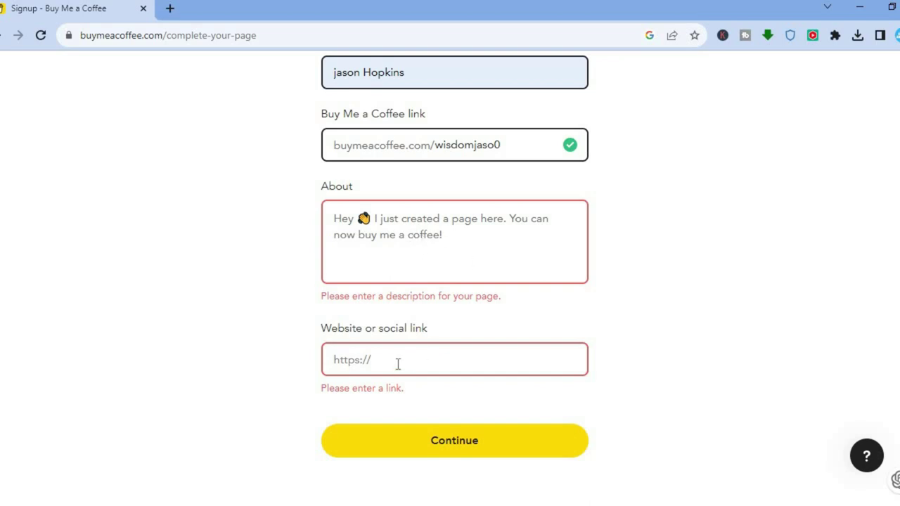
# - Add a photo, the About text 'test page' and an Instagram link, then submit
pyautogui.click(169, 8)
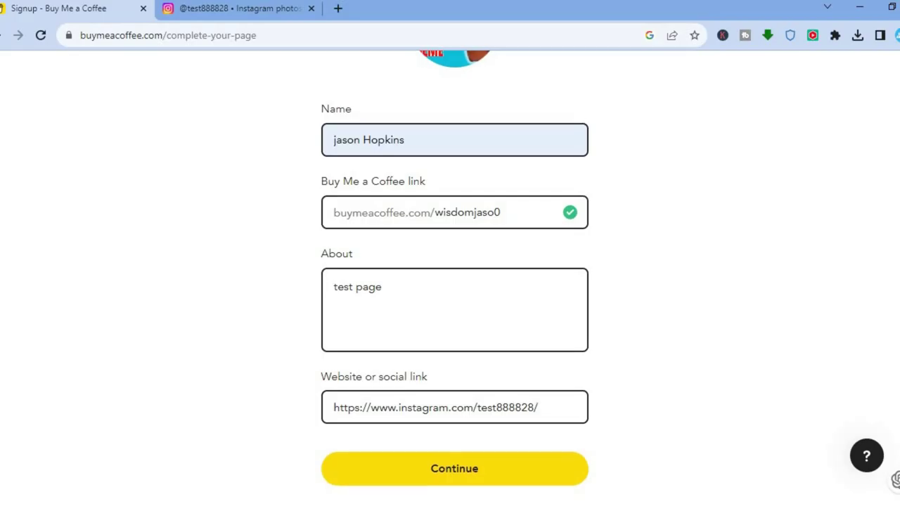
pyautogui.scroll(-1, 454, 281)
pyautogui.scroll(3, 455, 282)
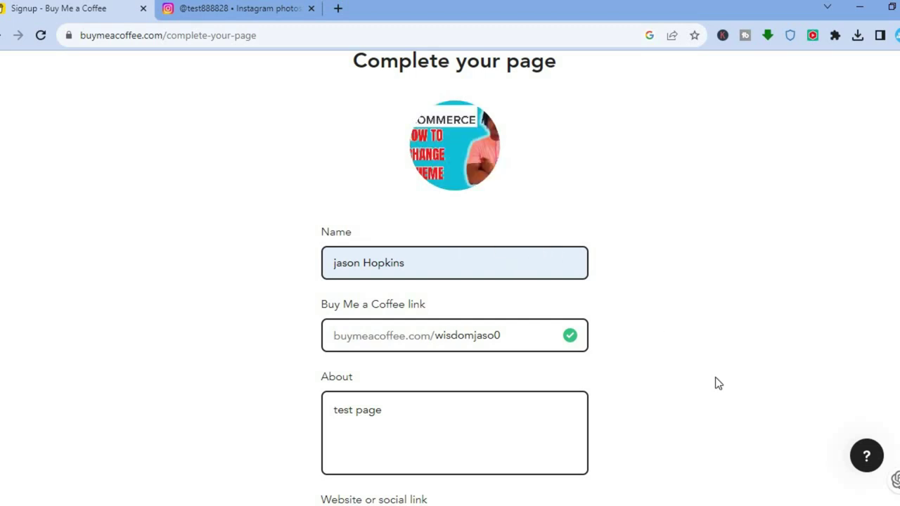
pyautogui.scroll(-2, 557, 303)
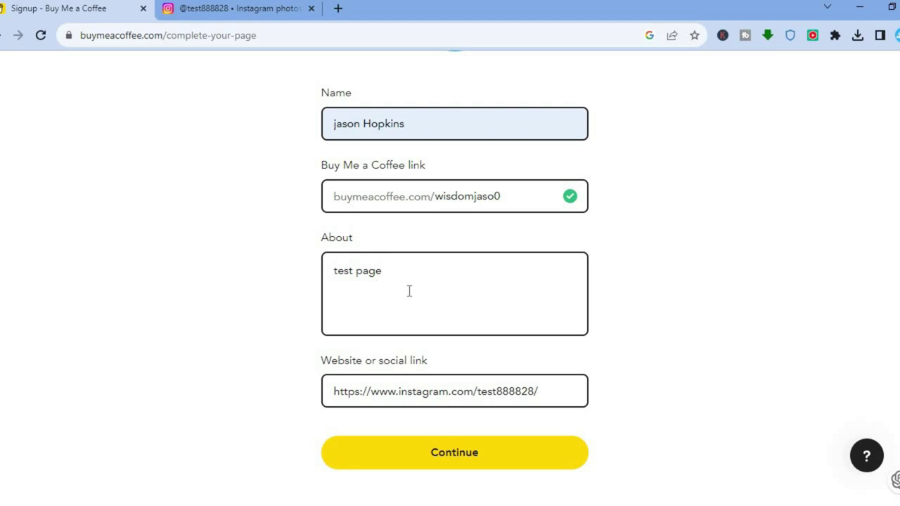
pyautogui.click(469, 460)
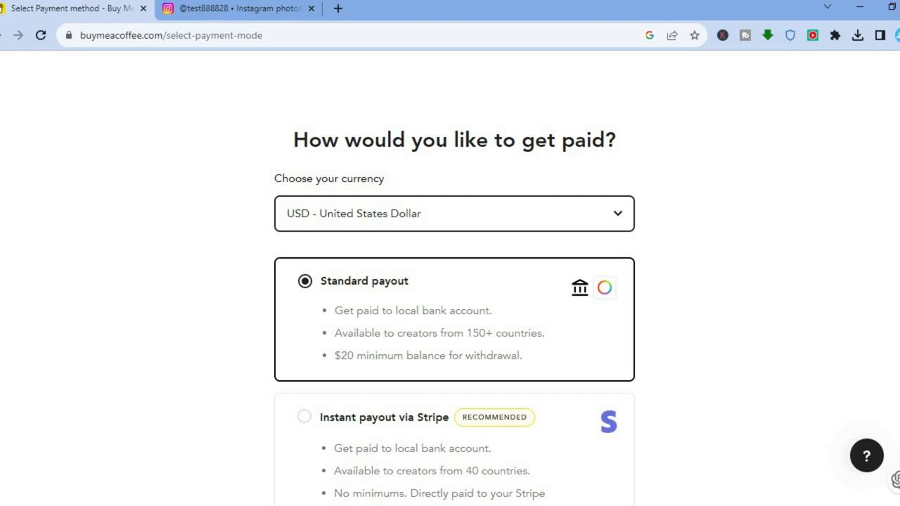
# - Try Instant payout via Stripe, then settle on Standard payout in USD and continue
pyautogui.scroll(-2, 454, 295)
pyautogui.scroll(2, 454, 295)
pyautogui.scroll(-2, 455, 295)
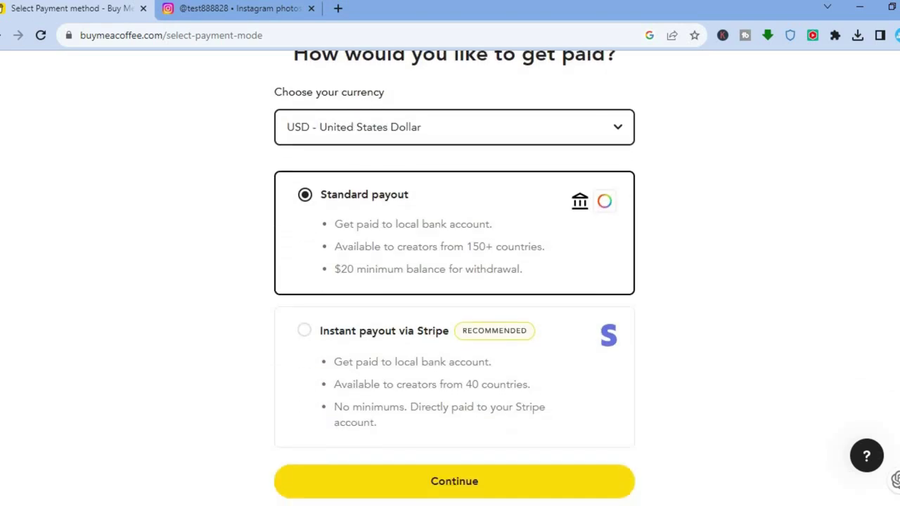
pyautogui.scroll(2, 455, 295)
pyautogui.scroll(-2, 454, 295)
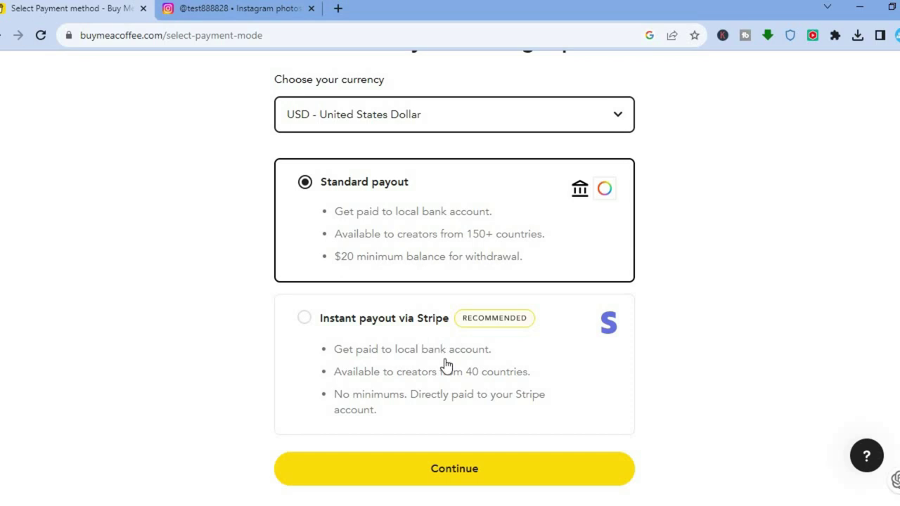
pyautogui.click(302, 318)
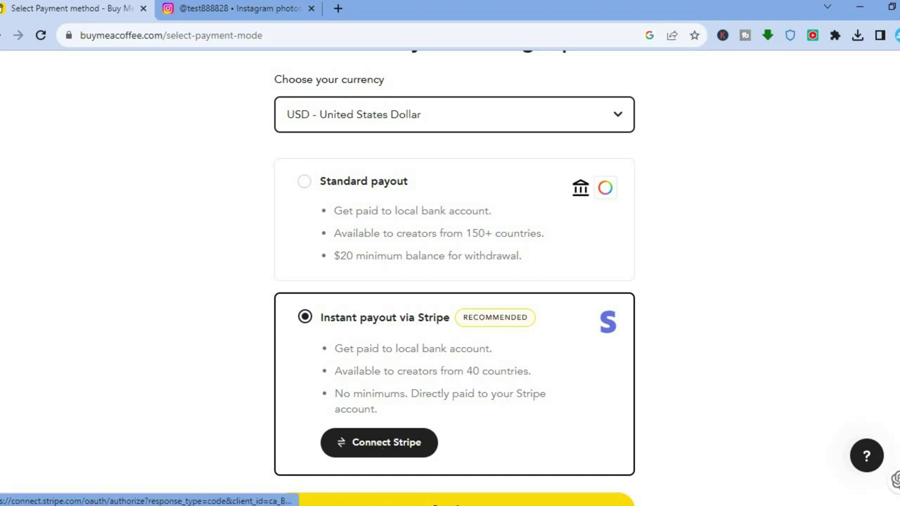
pyautogui.scroll(-1, 450, 281)
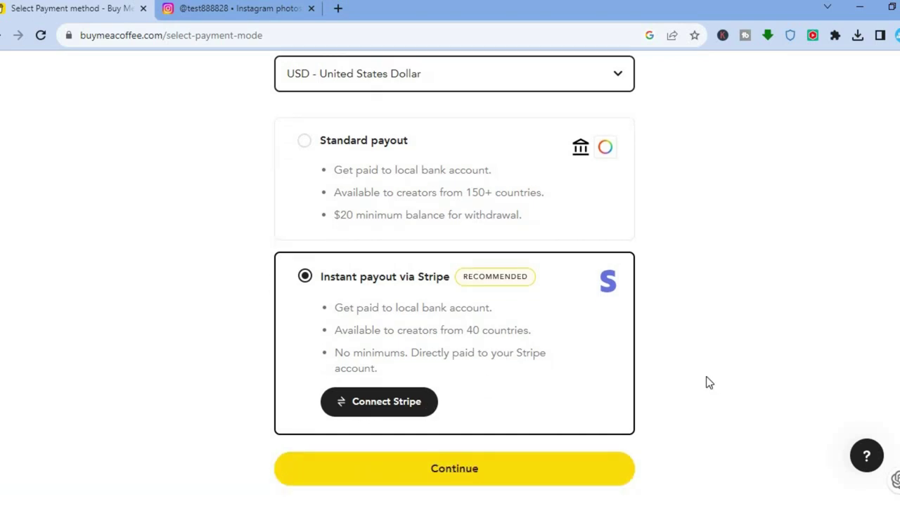
pyautogui.click(304, 149)
pyautogui.click(451, 469)
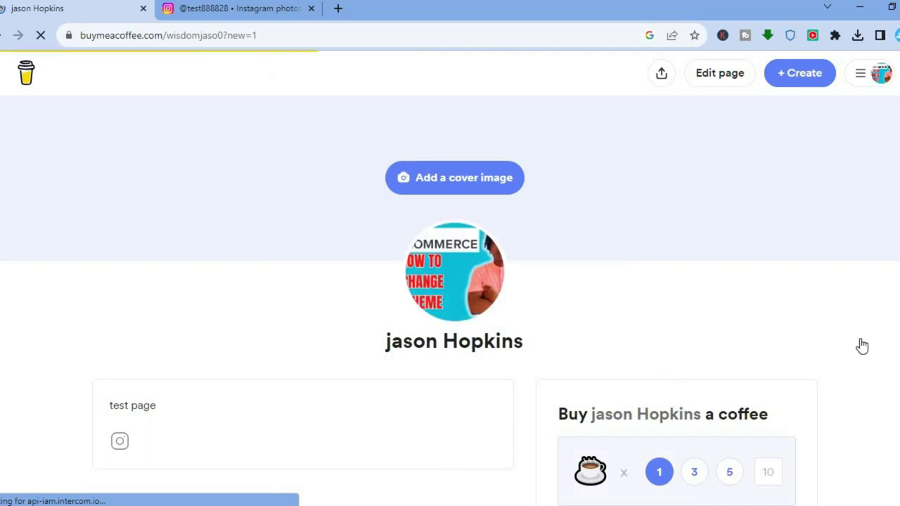
# - Open the Edit page modal twice and close it without changes
pyautogui.click(720, 73)
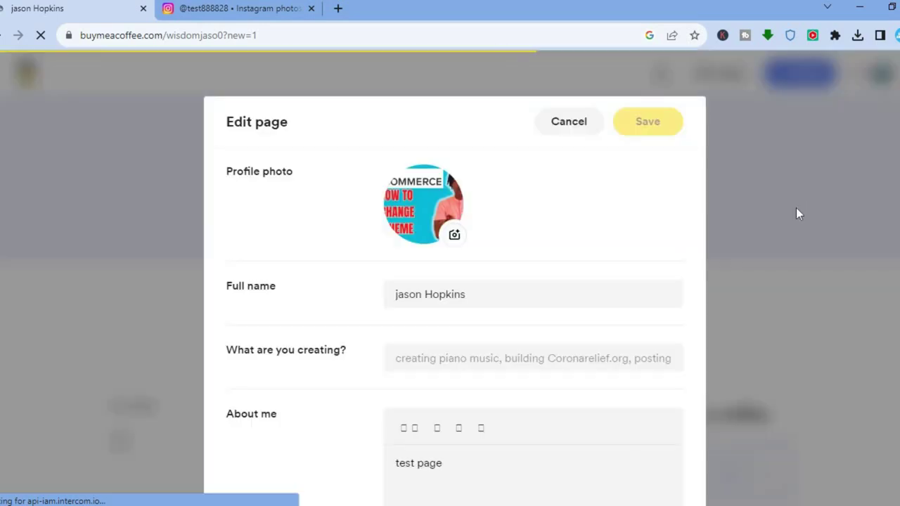
pyautogui.scroll(-3, 455, 282)
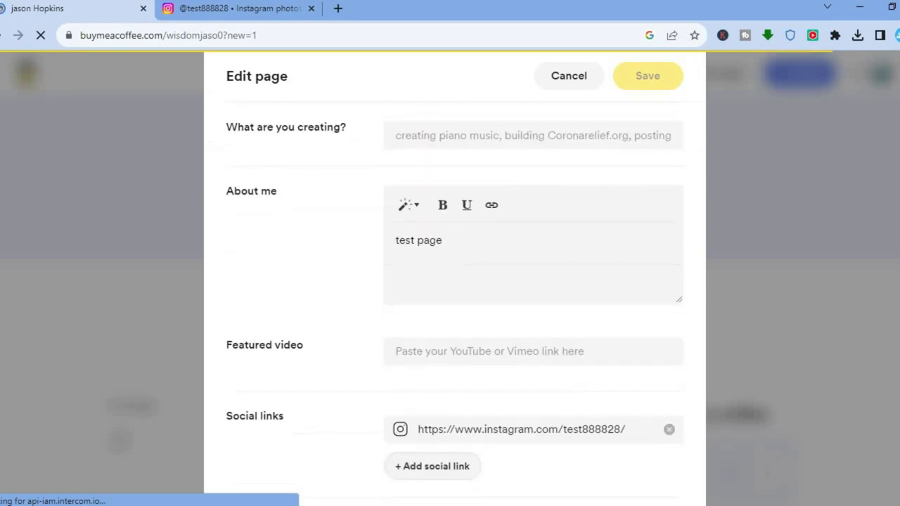
pyautogui.scroll(-3, 455, 281)
pyautogui.press('Escape')
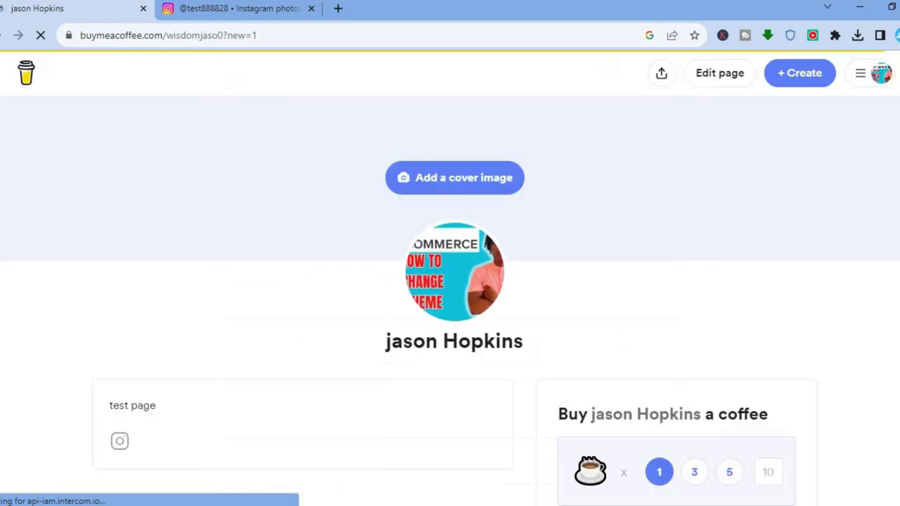
pyautogui.scroll(-5, 450, 282)
pyautogui.click(707, 74)
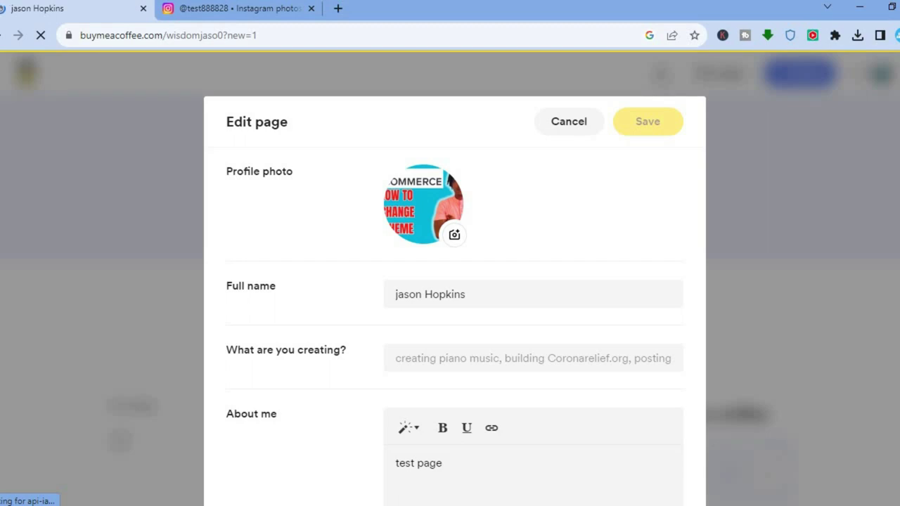
pyautogui.scroll(-3, 455, 281)
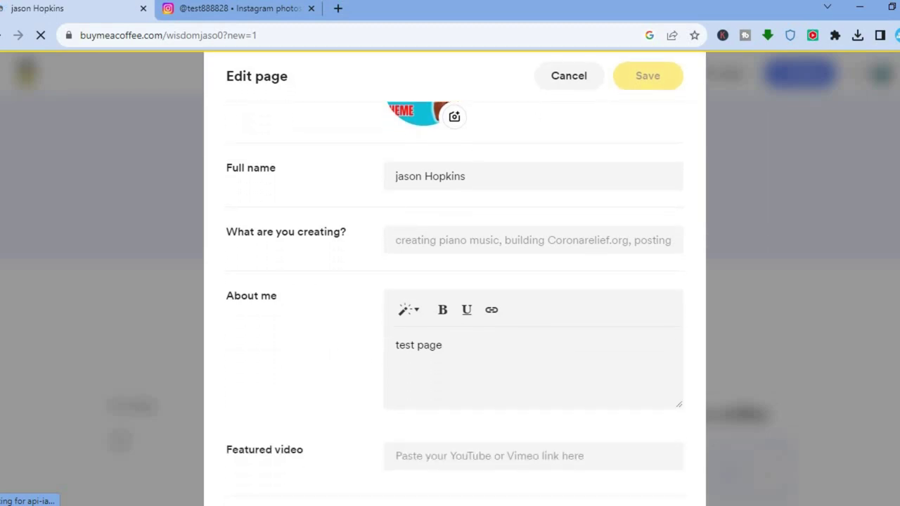
pyautogui.click(741, 225)
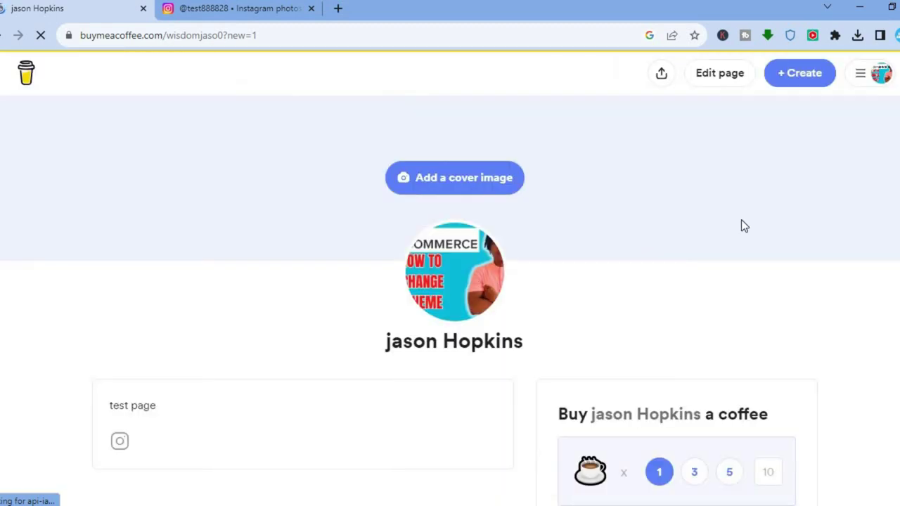
# - Reopen the Edit page modal twice more and dismiss it, leaving the page unchanged
pyautogui.click(721, 73)
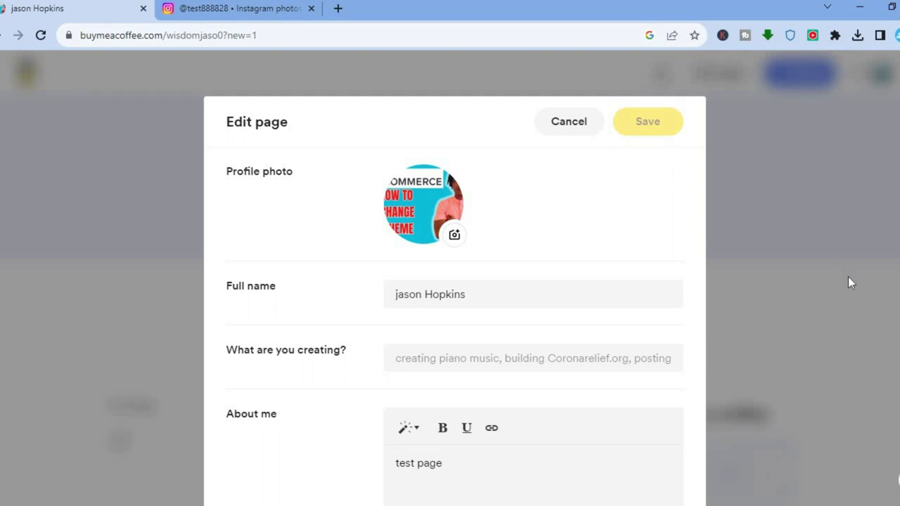
pyautogui.scroll(-2, 898, 481)
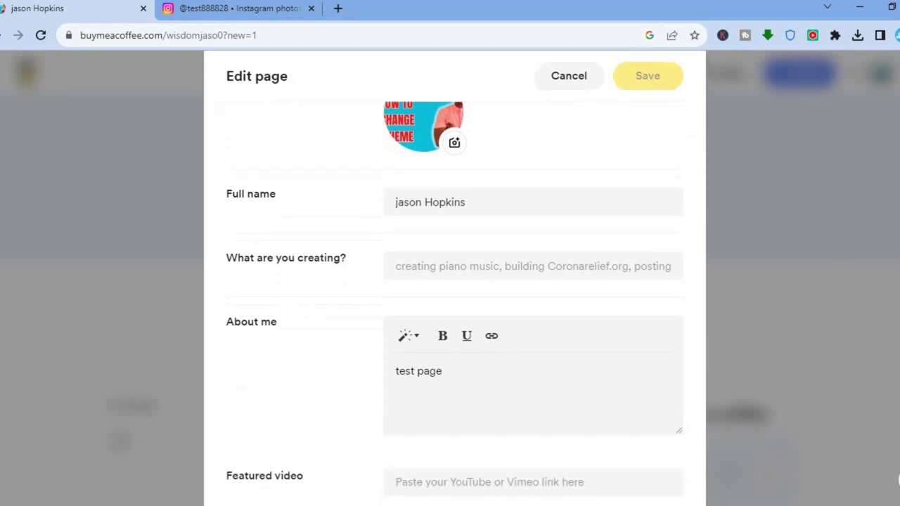
pyautogui.click(897, 480)
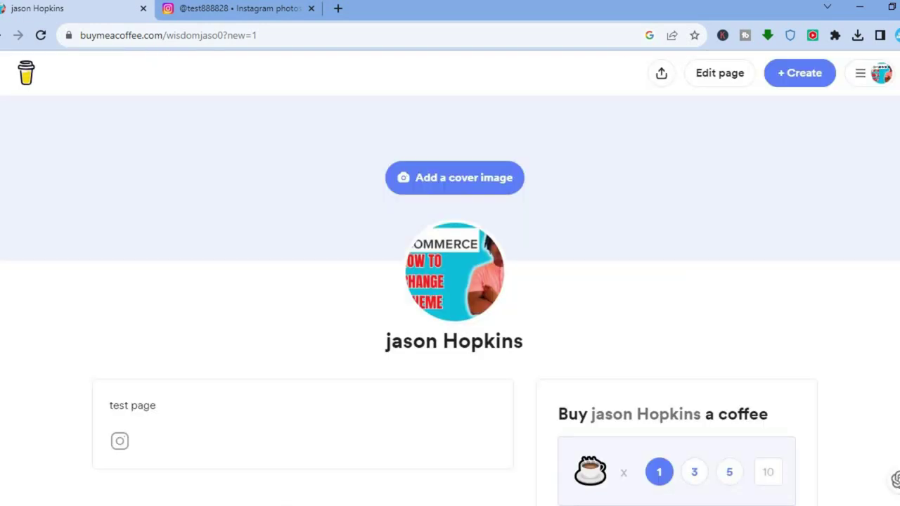
pyautogui.scroll(-2, 897, 480)
pyautogui.scroll(2, 896, 480)
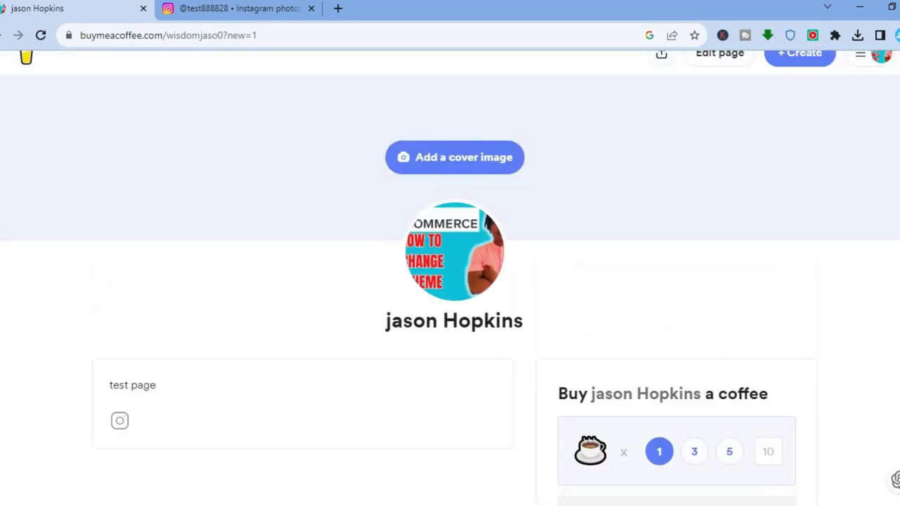
pyautogui.click(724, 74)
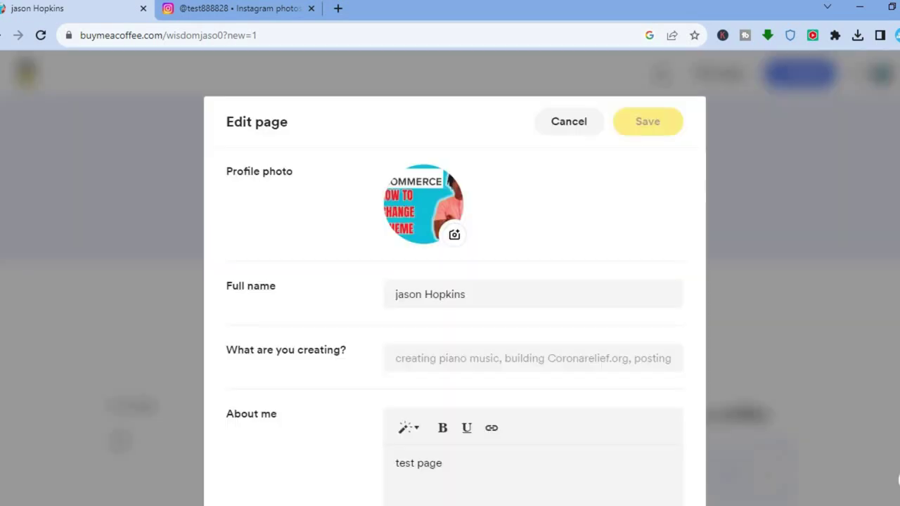
pyautogui.scroll(-5, 455, 281)
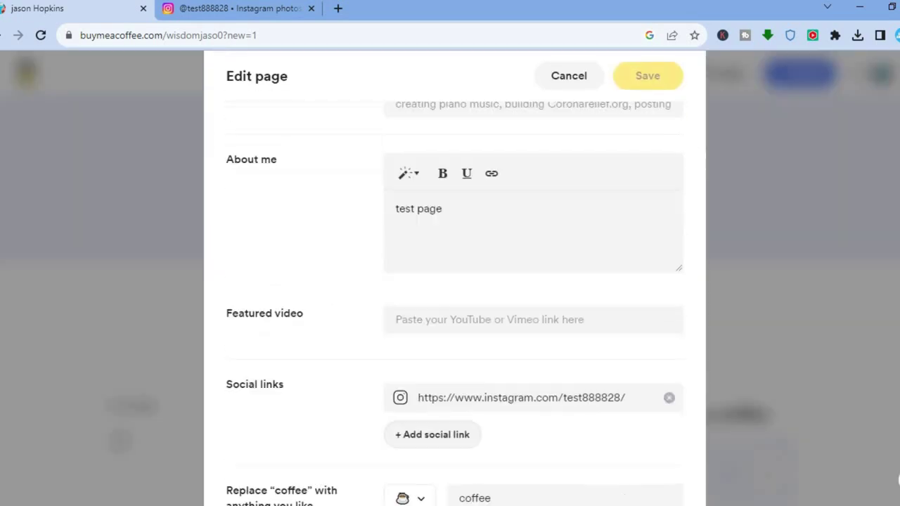
pyautogui.press('Escape')
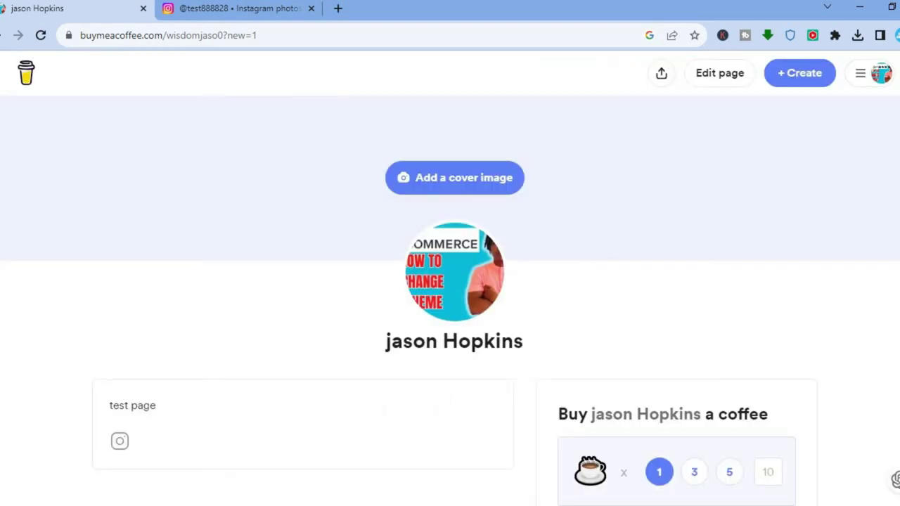
# - Choose Extras from the + Create options to reach the Shop page
pyautogui.click(792, 74)
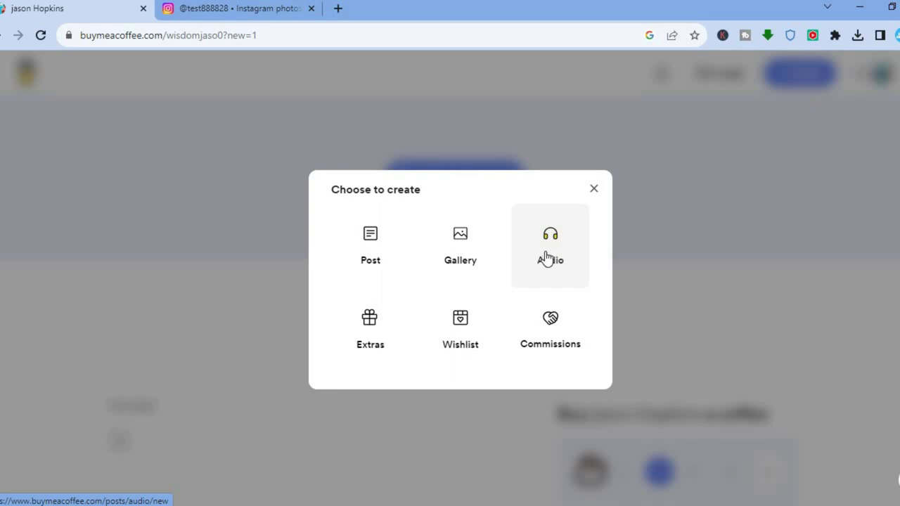
pyautogui.click(353, 327)
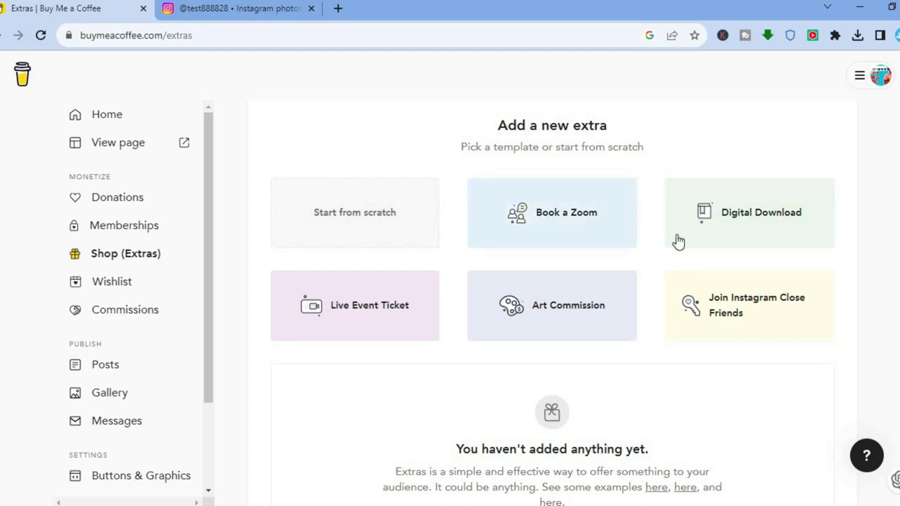
# - Start a Live Event Ticket extra (Group Yoga, June 1st, $25), then discard it
pyautogui.click(378, 309)
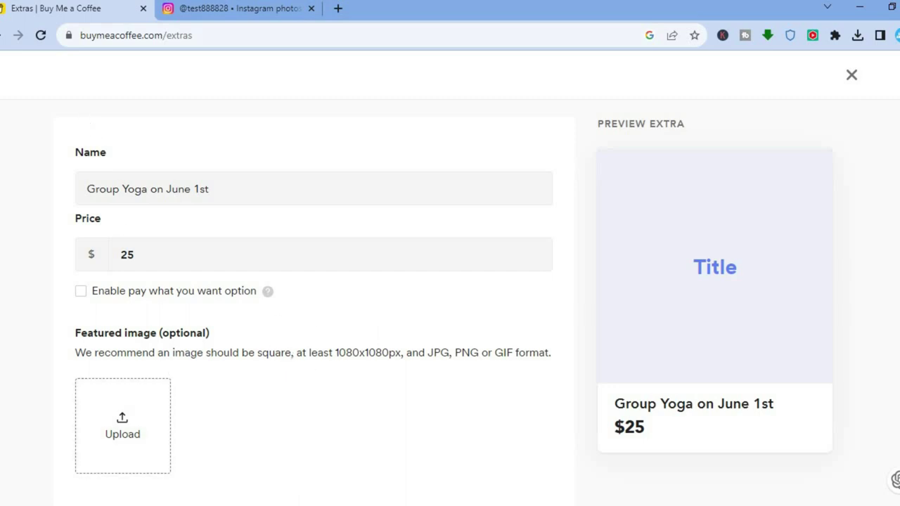
pyautogui.click(3, 34)
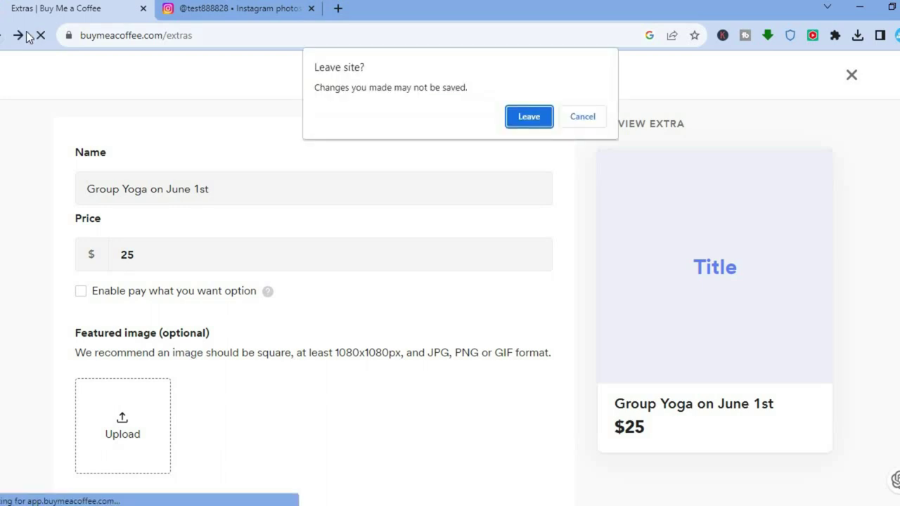
pyautogui.click(528, 117)
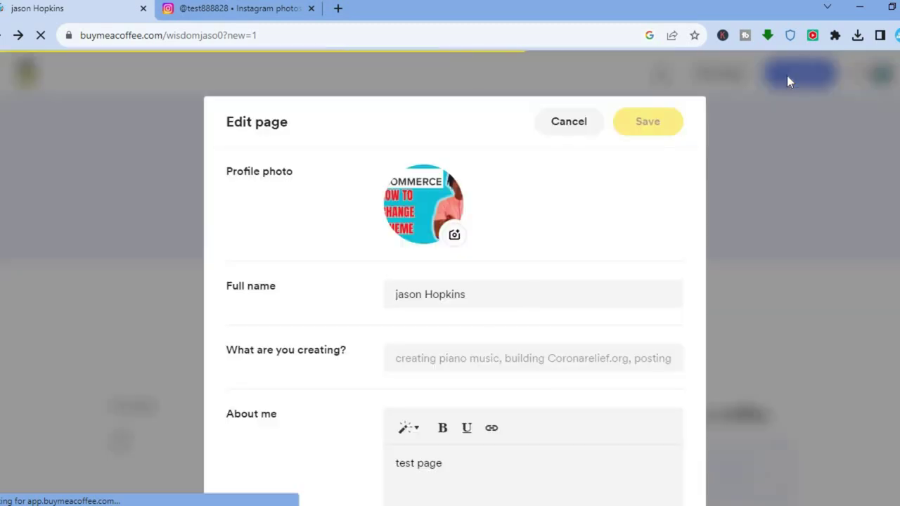
# - Cancel the Edit page modal and open the + Create menu
pyautogui.click(567, 126)
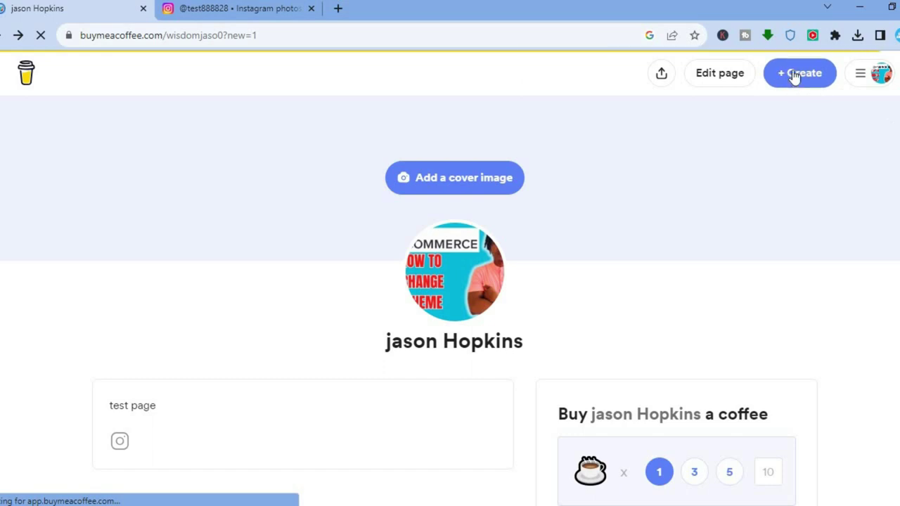
pyautogui.click(766, 81)
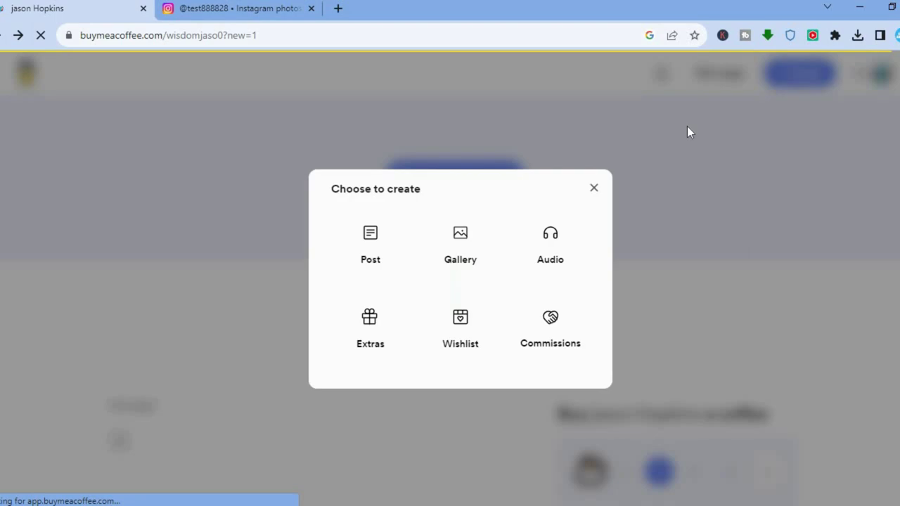
# - Open Wishlist and expand its first two FAQs, including how it differs from Amazon Wishlist
pyautogui.click(453, 327)
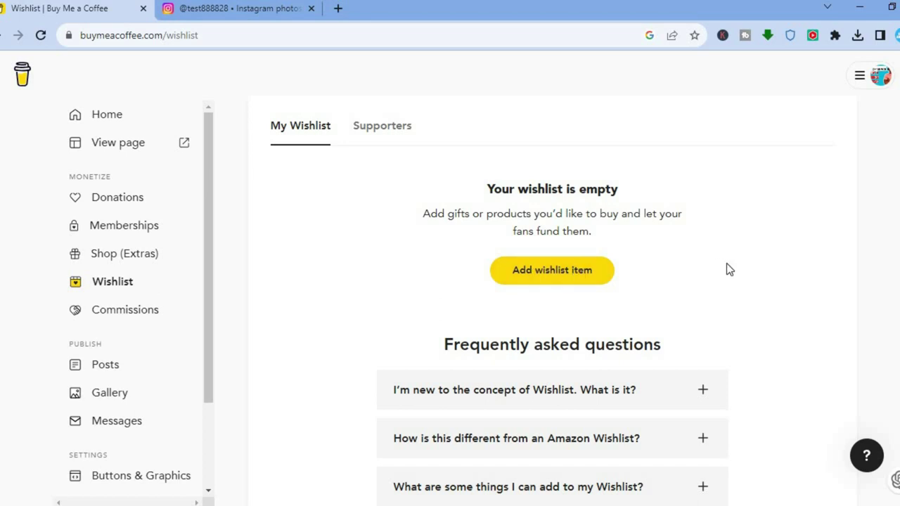
pyautogui.scroll(-1, 553, 329)
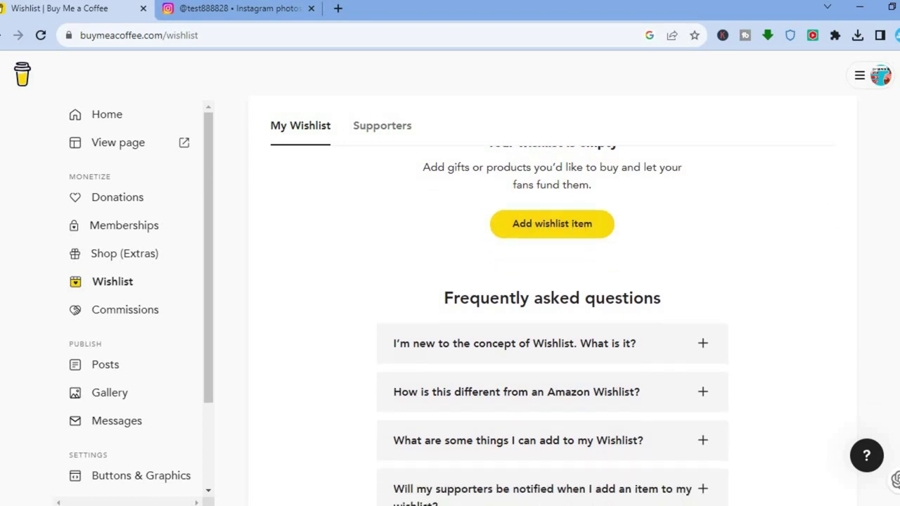
pyautogui.scroll(-1, 553, 328)
pyautogui.scroll(-3, 553, 329)
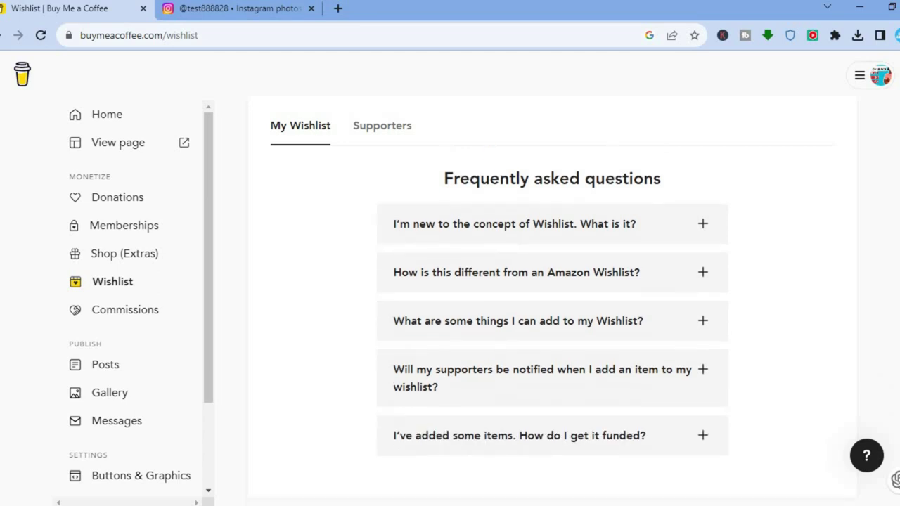
pyautogui.click(524, 225)
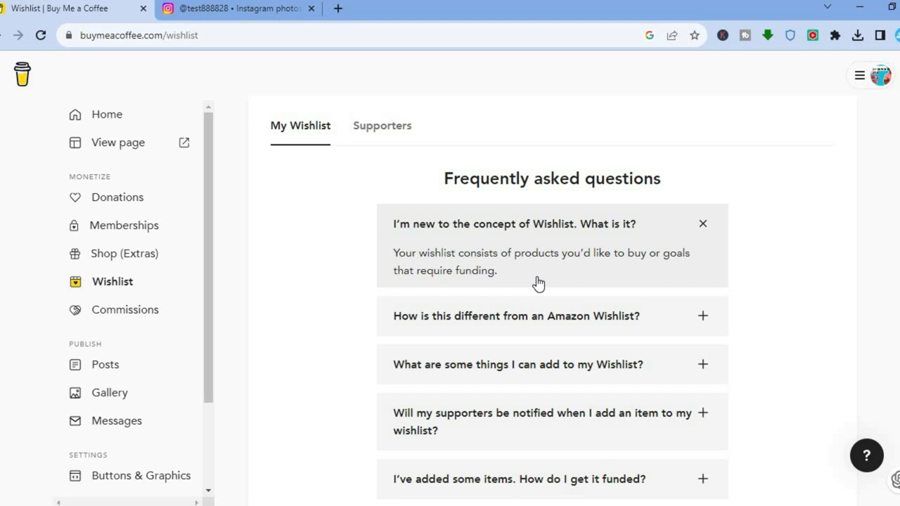
pyautogui.click(541, 329)
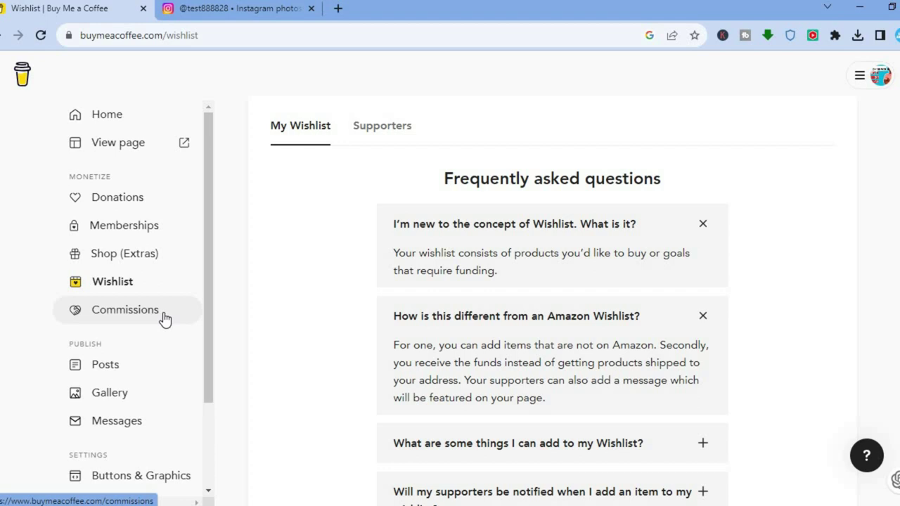
# - Open Commissions from the sidebar and scroll to its empty Listings area
pyautogui.click(126, 310)
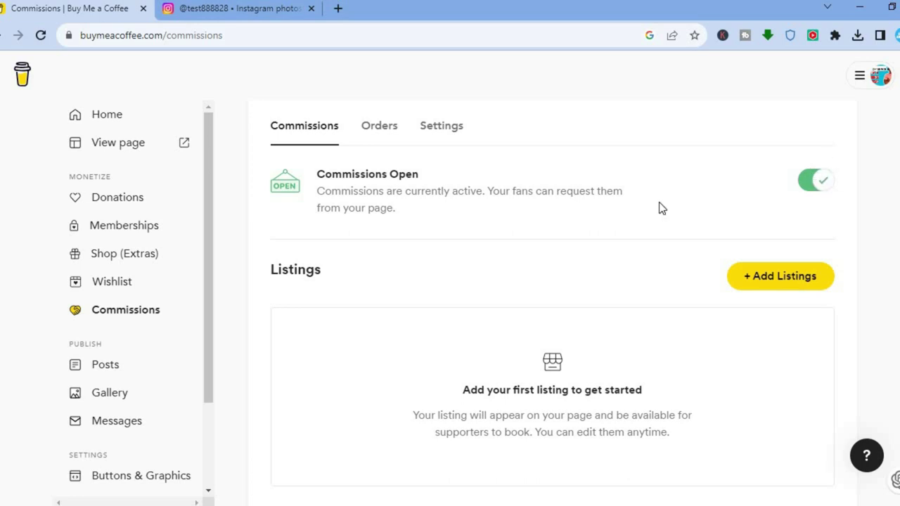
pyautogui.scroll(-1, 779, 263)
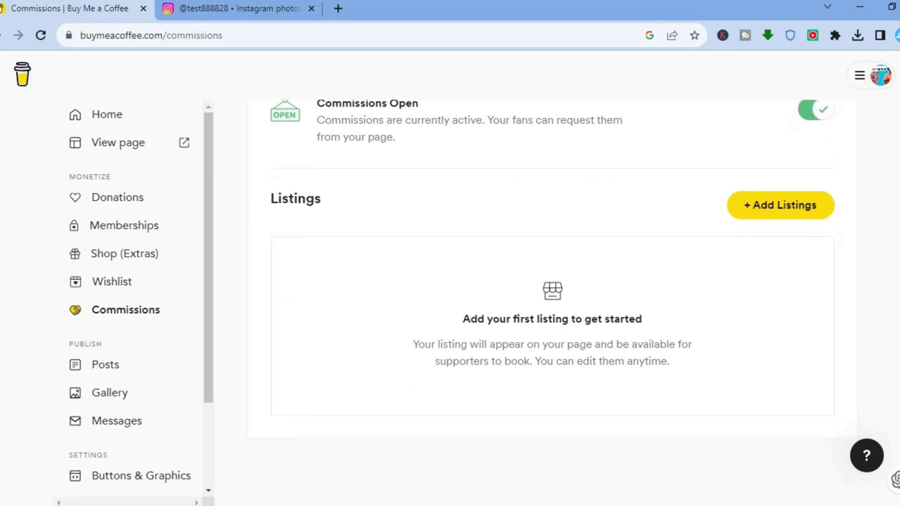
# - Start a new commission listing and look through its Name, Description and buyer-questions fields
pyautogui.click(771, 215)
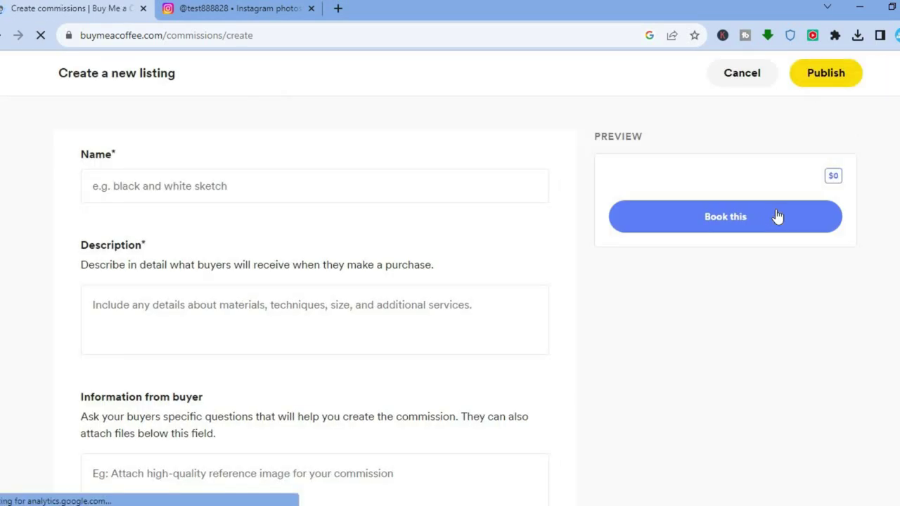
pyautogui.click(288, 195)
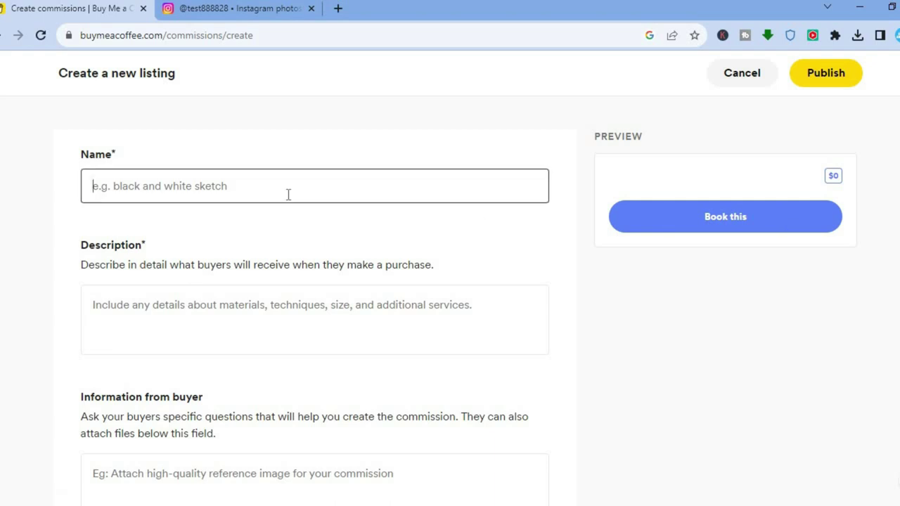
pyautogui.click(284, 312)
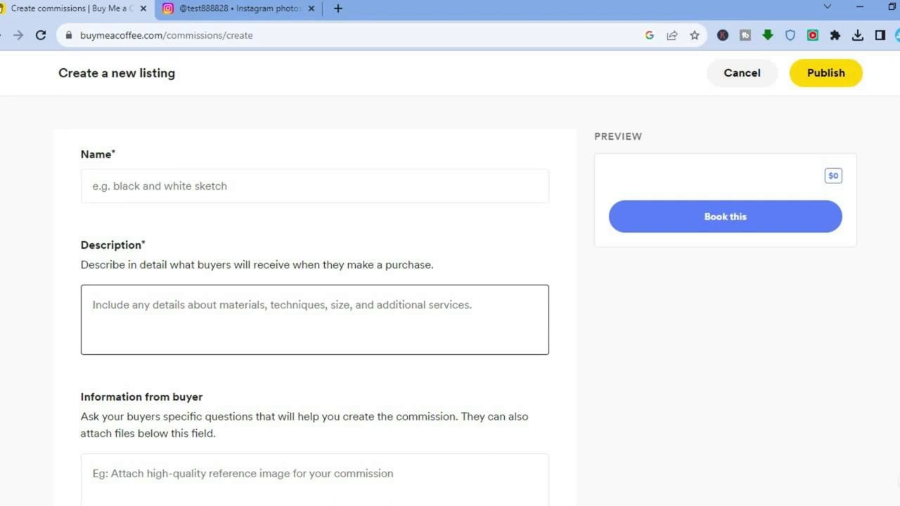
pyautogui.scroll(-3, 896, 305)
pyautogui.click(379, 284)
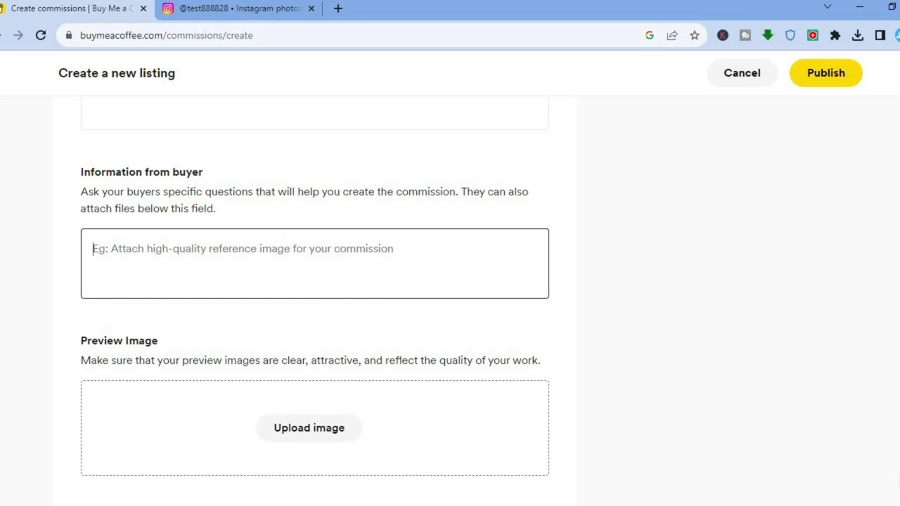
pyautogui.scroll(-4, 451, 303)
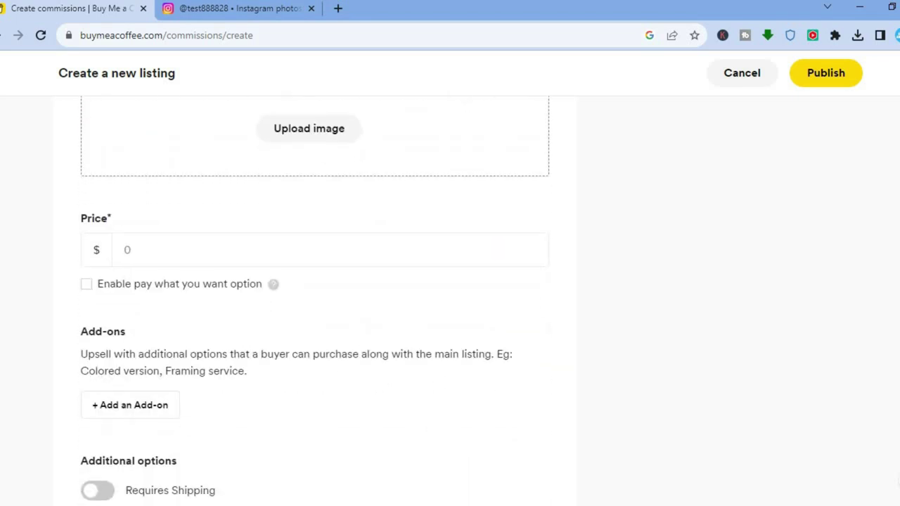
# - Discard the blank listing without saving and return to the empty Commissions page
pyautogui.scroll(-2, 315, 300)
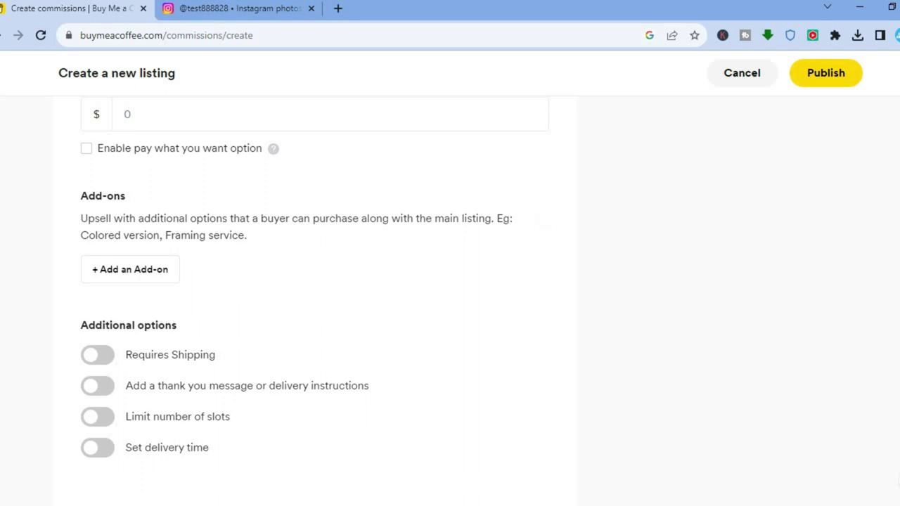
pyautogui.scroll(8, 809, 123)
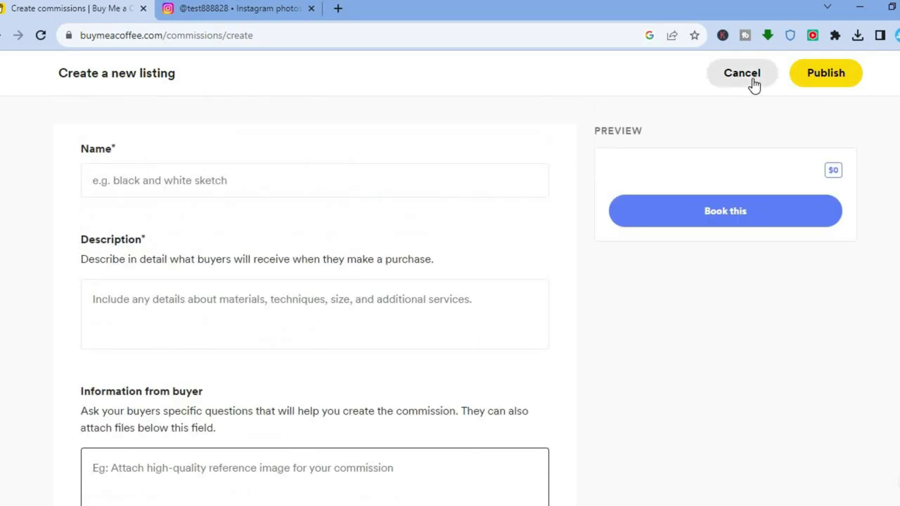
pyautogui.click(752, 83)
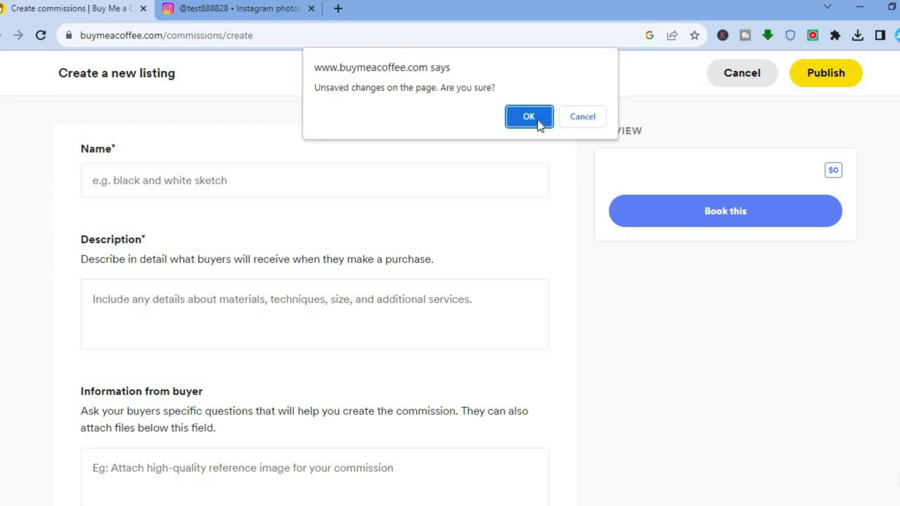
pyautogui.click(528, 117)
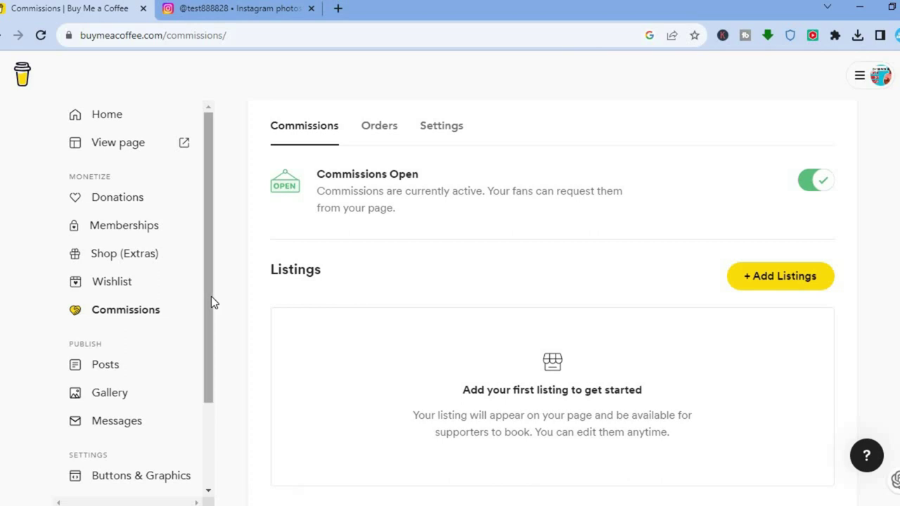
# - Go to Messages, where the All tab shows no messages yet
pyautogui.moveTo(209, 297); pyautogui.dragTo(204, 379)
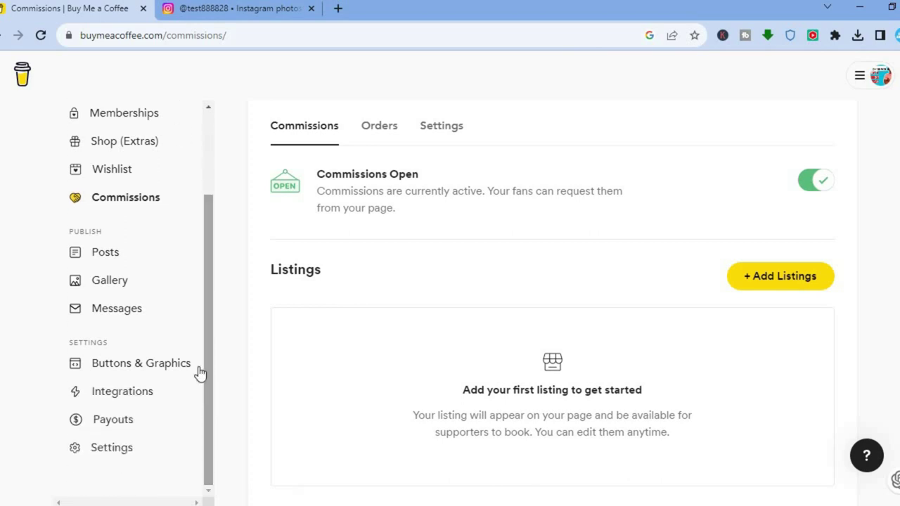
pyautogui.click(131, 313)
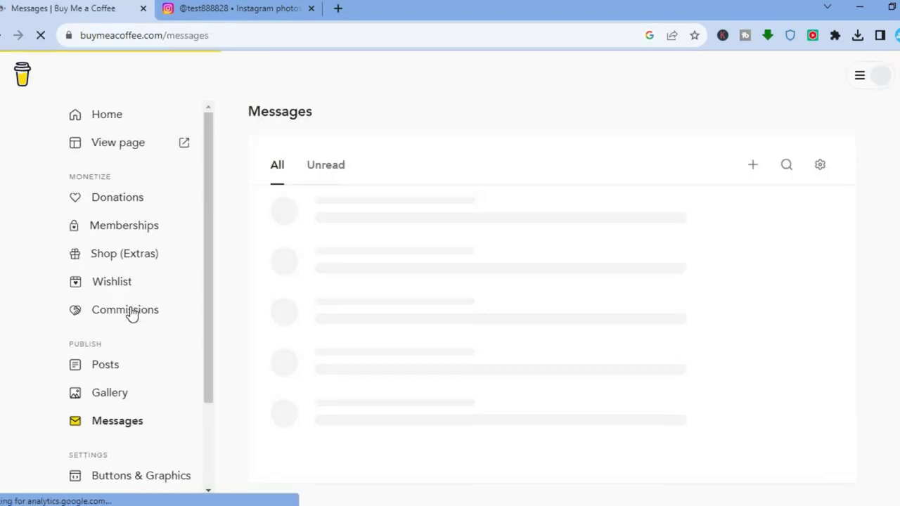
pyautogui.scroll(-3, 203, 352)
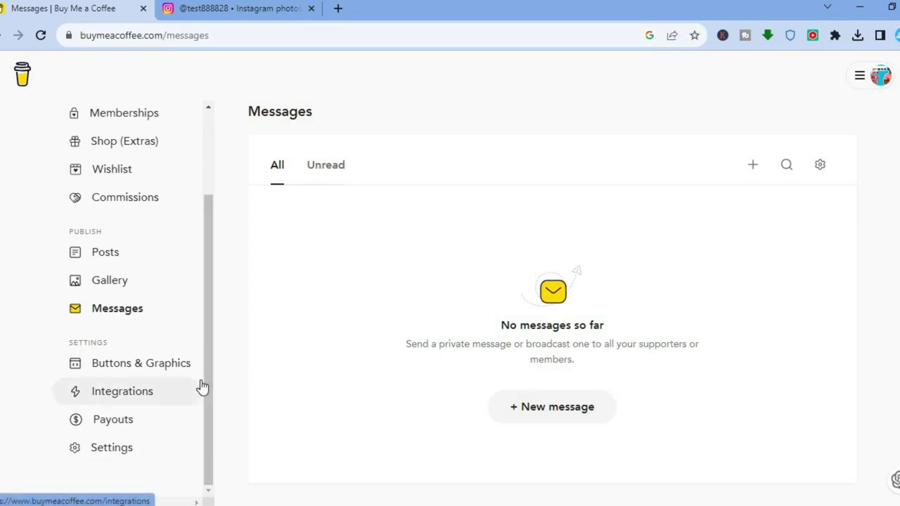
# - View the Payouts page's $0 outstanding balance and Stripe offer, then go to Integrations
pyautogui.click(113, 424)
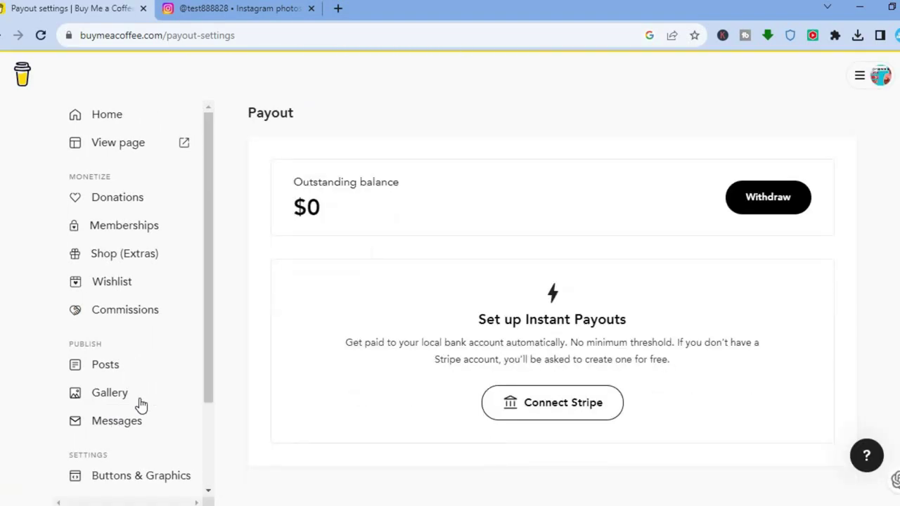
pyautogui.moveTo(205, 304); pyautogui.dragTo(204, 452)
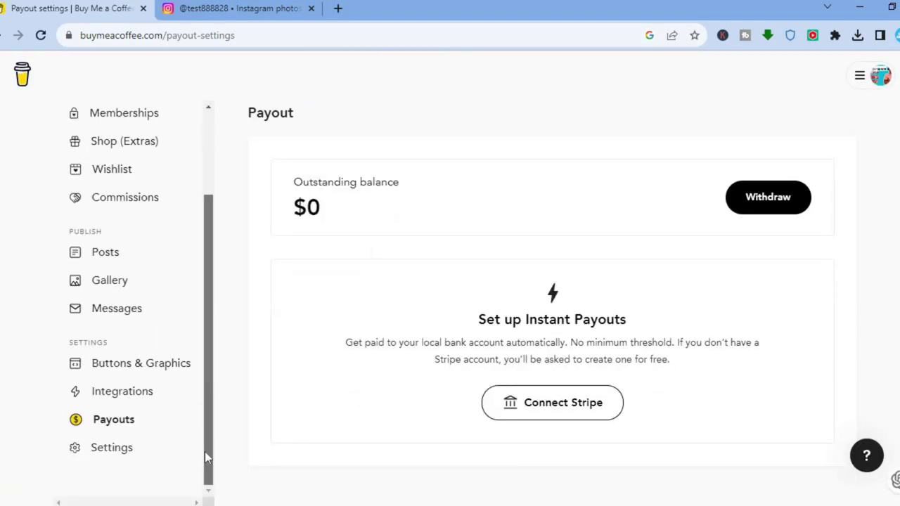
pyautogui.click(140, 392)
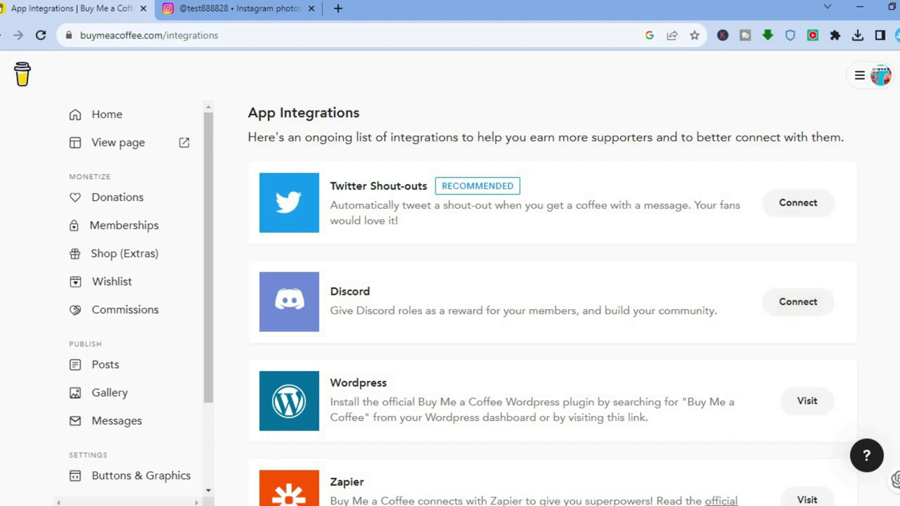
# - Review the Discord, Wordpress and Zapier integrations, then go to Settings
pyautogui.scroll(-2, 552, 296)
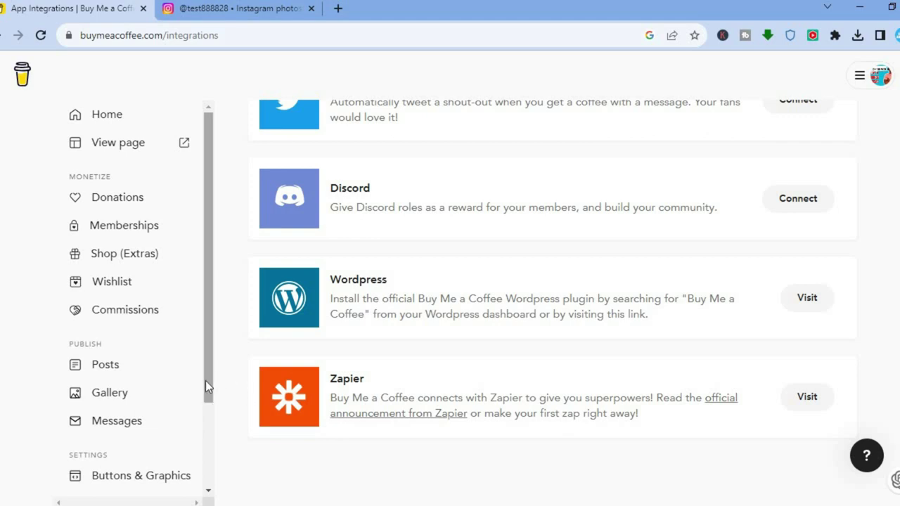
pyautogui.moveTo(205, 380); pyautogui.dragTo(221, 490)
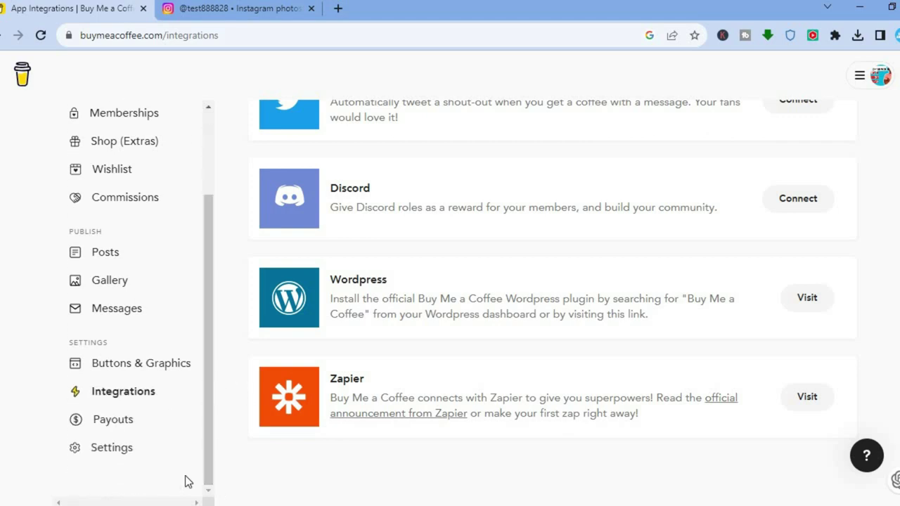
pyautogui.click(126, 460)
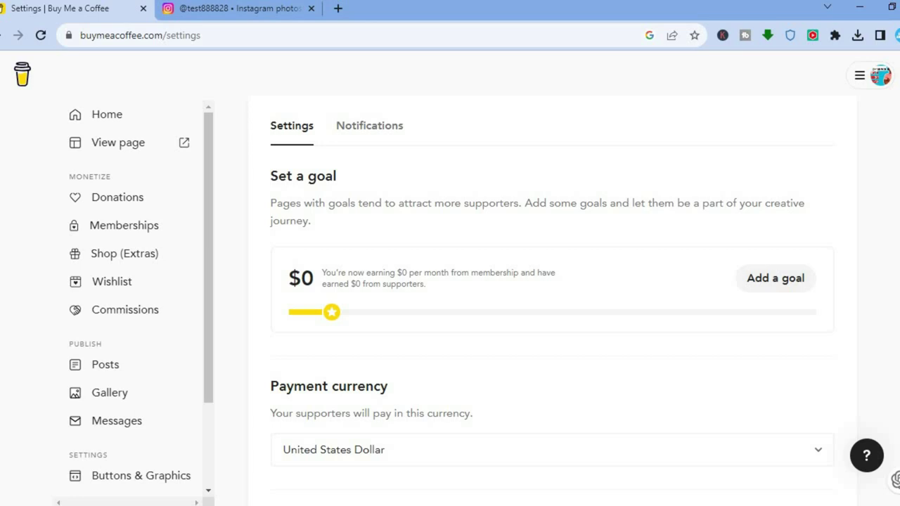
# - Review the Settings page down to Save changes, then go to the Donations supporters overview
pyautogui.scroll(-4, 707, 242)
pyautogui.scroll(1, 707, 242)
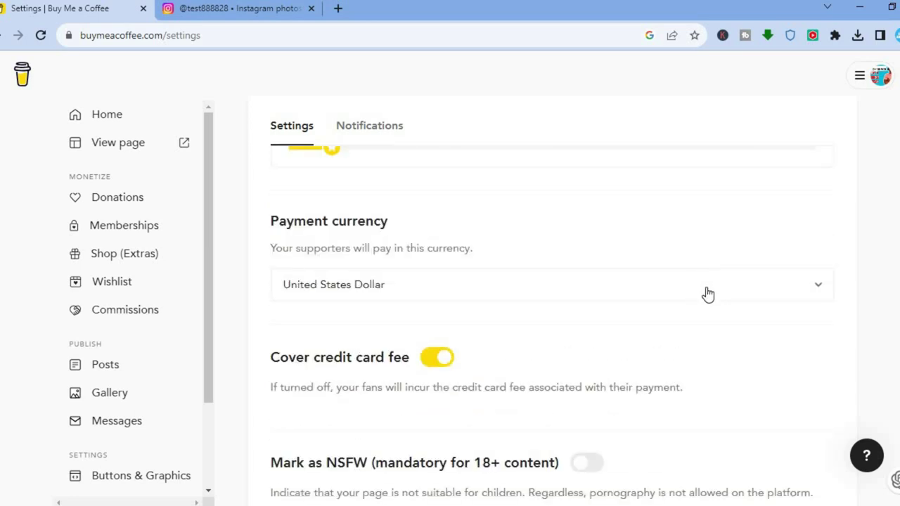
pyautogui.scroll(-3, 352, 241)
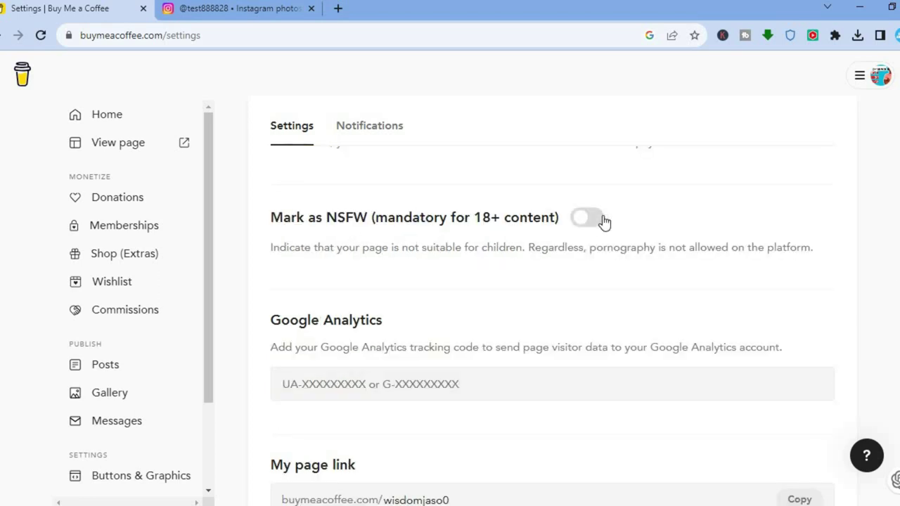
pyautogui.scroll(-2, 553, 332)
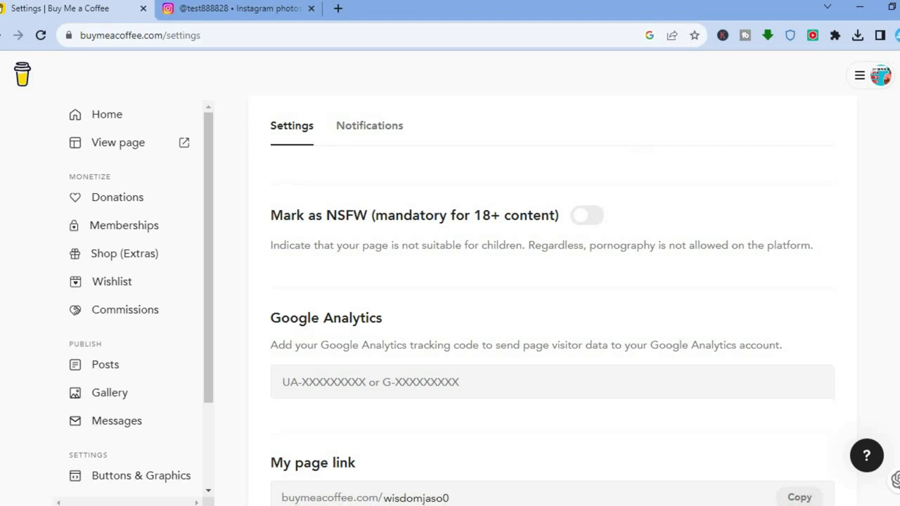
pyautogui.scroll(1, 553, 332)
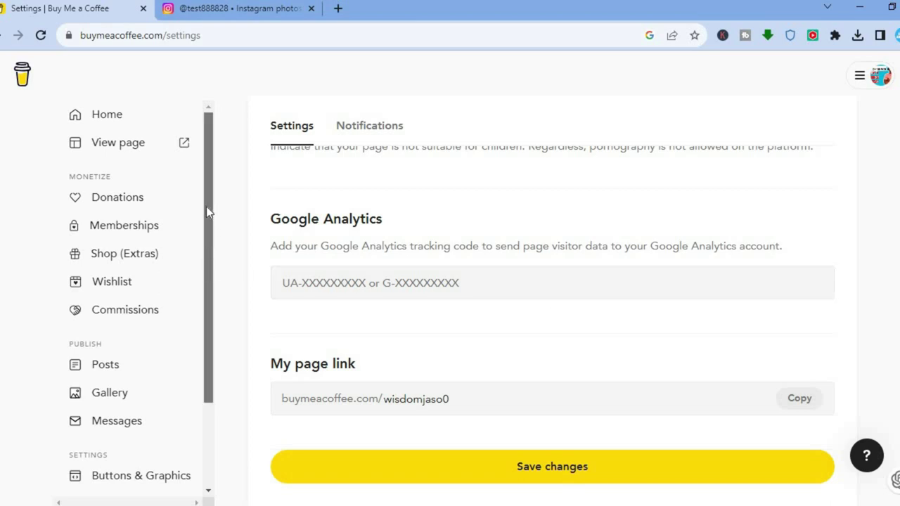
pyautogui.click(118, 198)
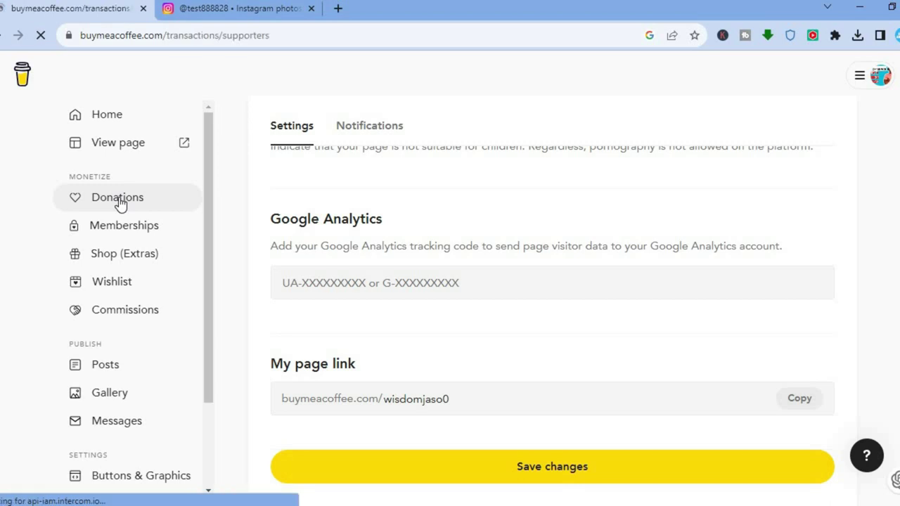